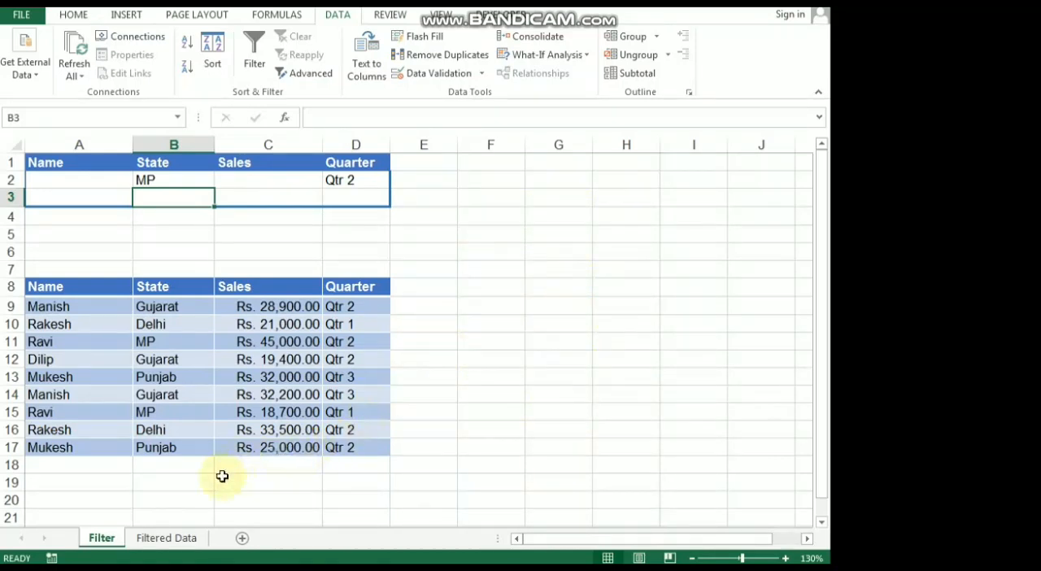
Step: Start an advanced filter from the Filter sheet on the sales list A8:D17, set to copy to another location
{"action": "left_click", "coordinate": [166, 539]}
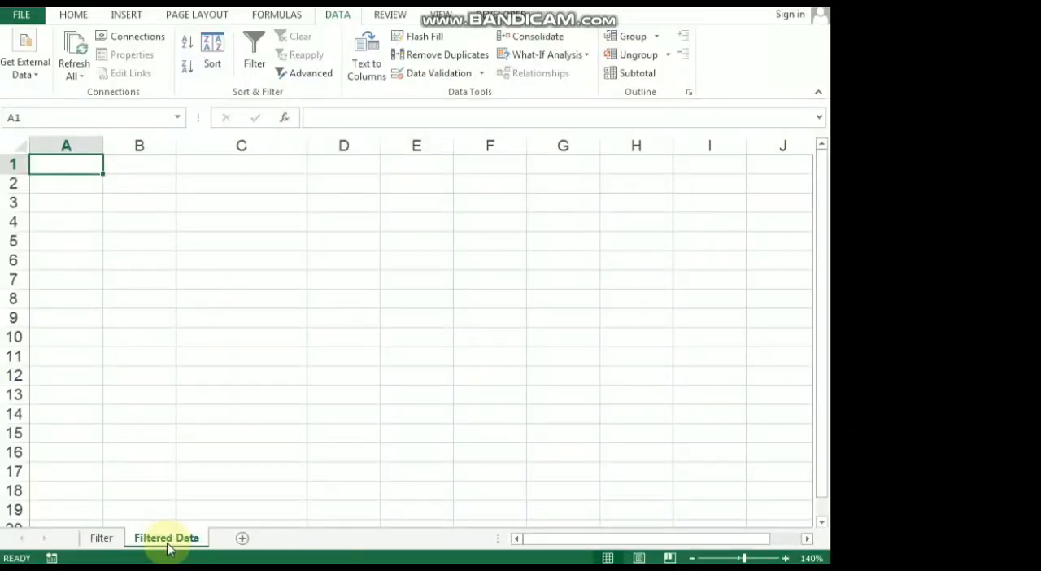
{"action": "left_click", "coordinate": [103, 538]}
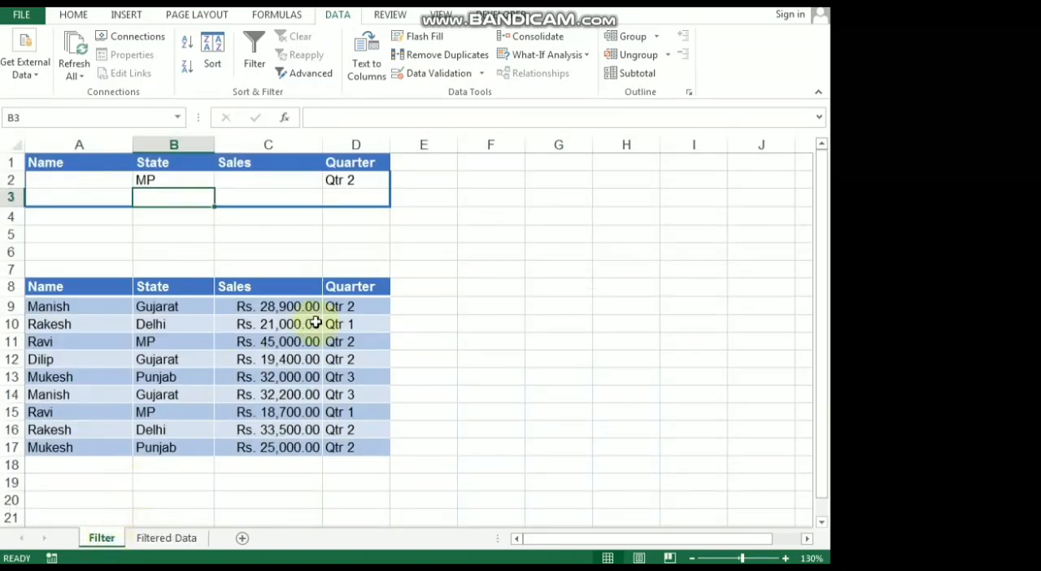
{"action": "left_click", "coordinate": [206, 302]}
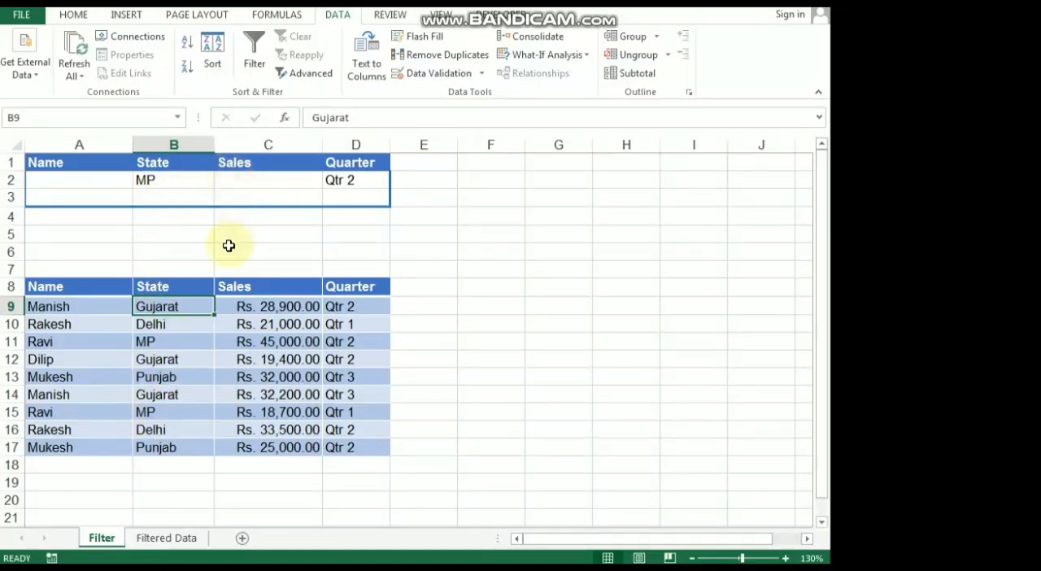
{"action": "left_click", "coordinate": [313, 75]}
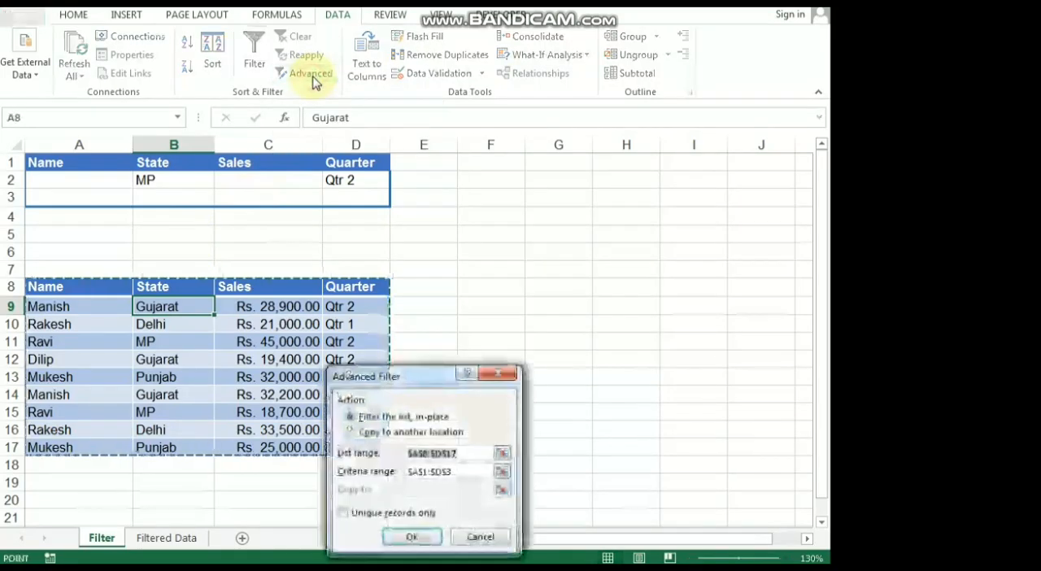
{"action": "left_click_drag", "start_coordinate": [417, 383], "coordinate": [499, 271]}
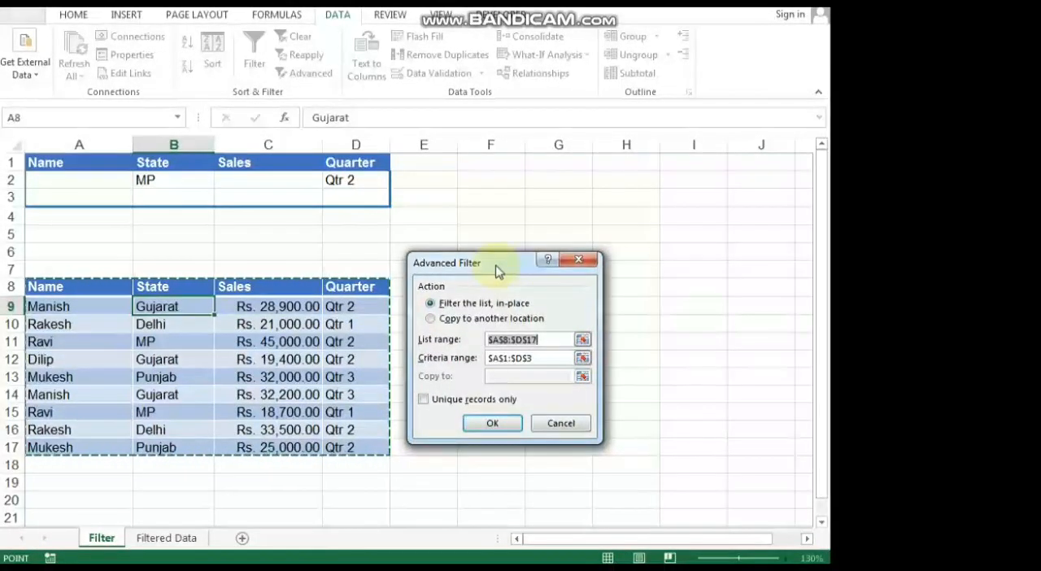
{"action": "left_click", "coordinate": [527, 321]}
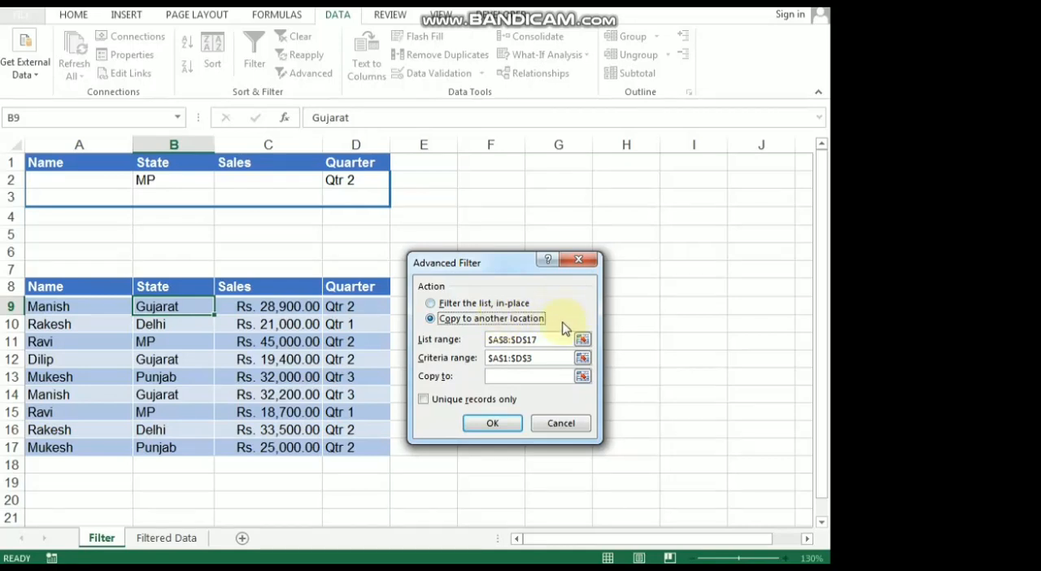
{"action": "left_click", "coordinate": [553, 339]}
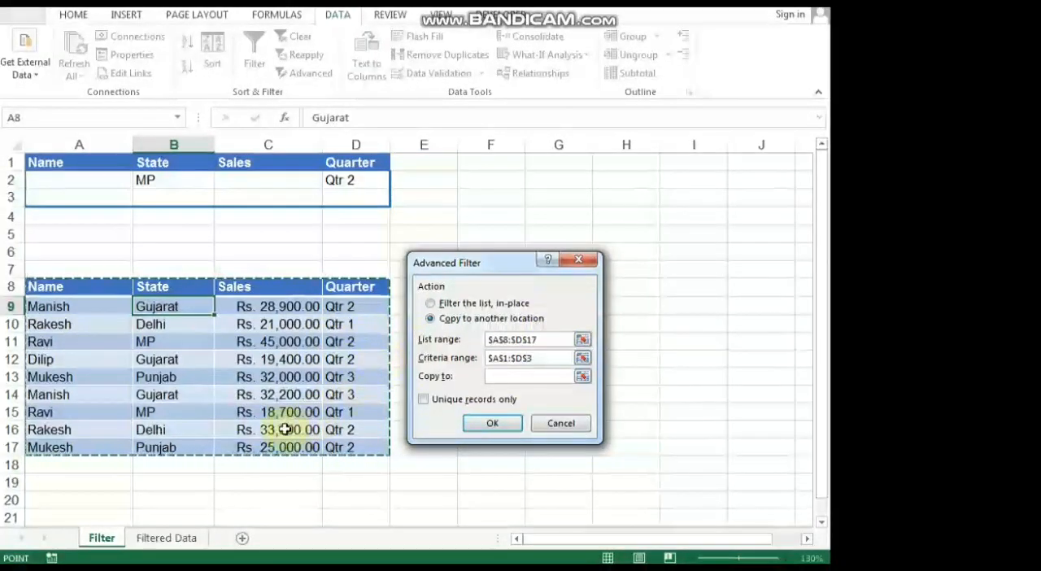
Step: Replace the advanced filter's criteria range with A1:D2 on the Filter sheet
{"action": "left_click", "coordinate": [547, 358]}
{"action": "key", "text": "BackSpace"}
{"action": "key", "text": "BackSpace"}
{"action": "key", "text": "BackSpace"}
{"action": "key", "text": "BackSpace"}
{"action": "key", "text": "BackSpace"}
{"action": "key", "text": "BackSpace"}
{"action": "key", "text": "BackSpace"}
{"action": "key", "text": "BackSpace"}
{"action": "key", "text": "BackSpace"}
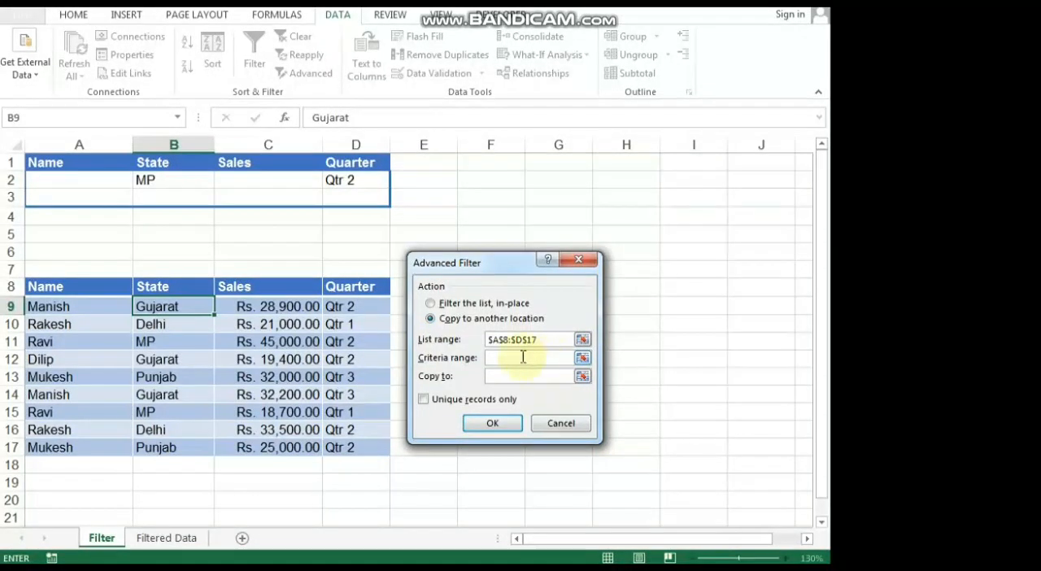
{"action": "left_click_drag", "start_coordinate": [108, 165], "coordinate": [344, 179]}
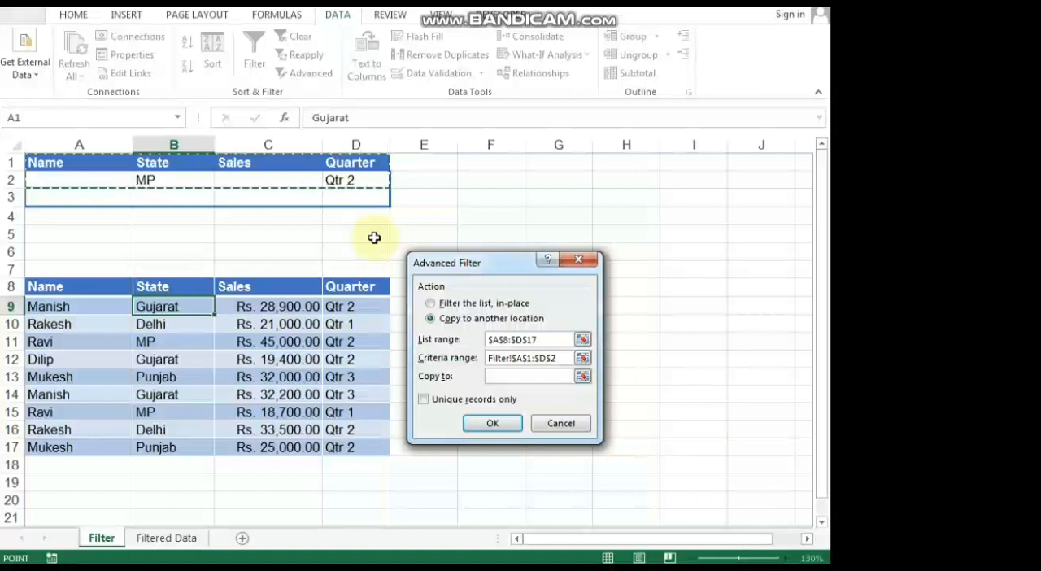
Step: Try to copy the filtered records to cell A1 of the Filtered Data sheet
{"action": "left_click", "coordinate": [502, 379]}
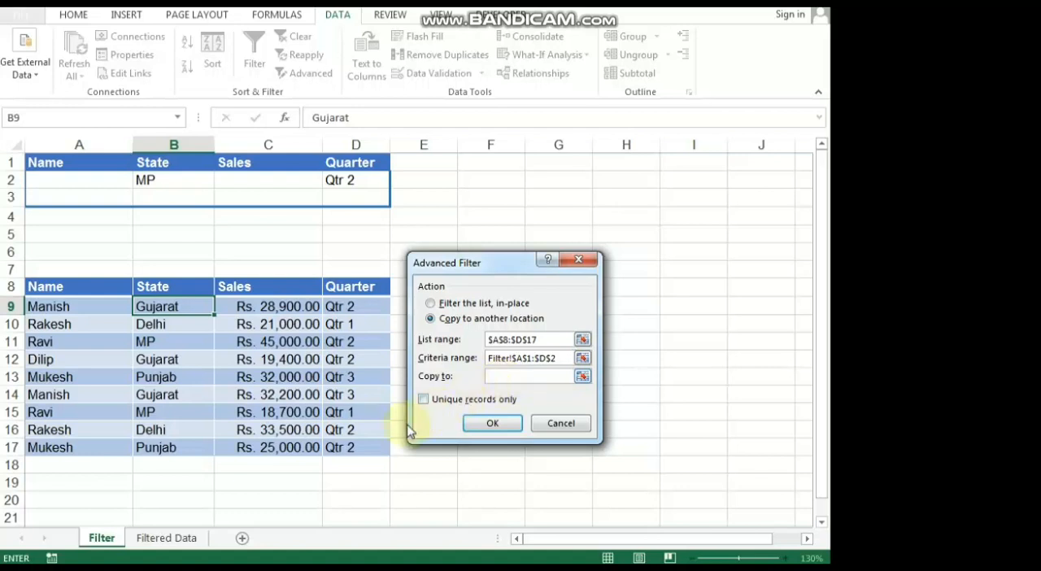
{"action": "left_click", "coordinate": [167, 538]}
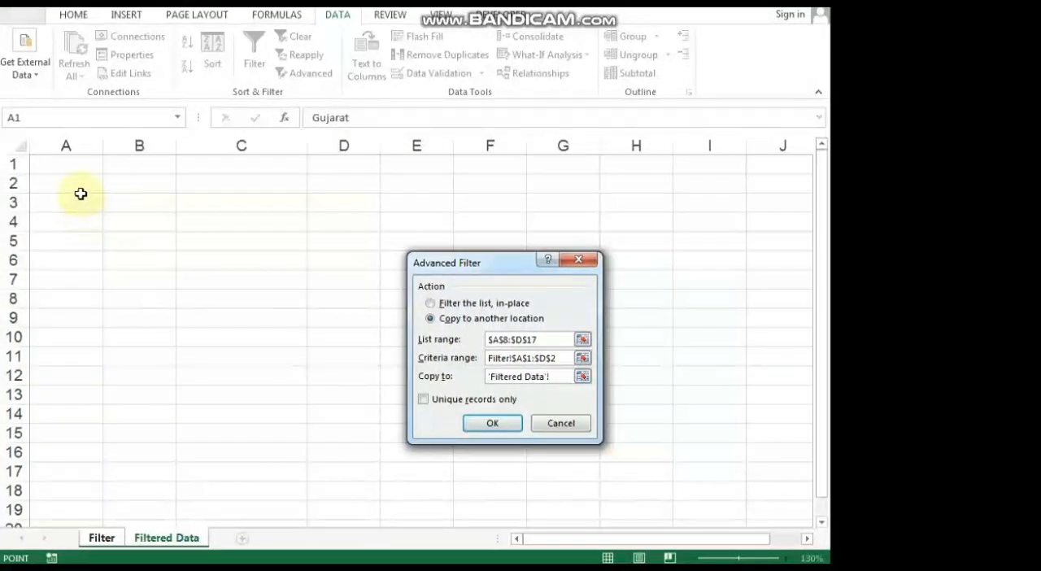
{"action": "left_click", "coordinate": [82, 168]}
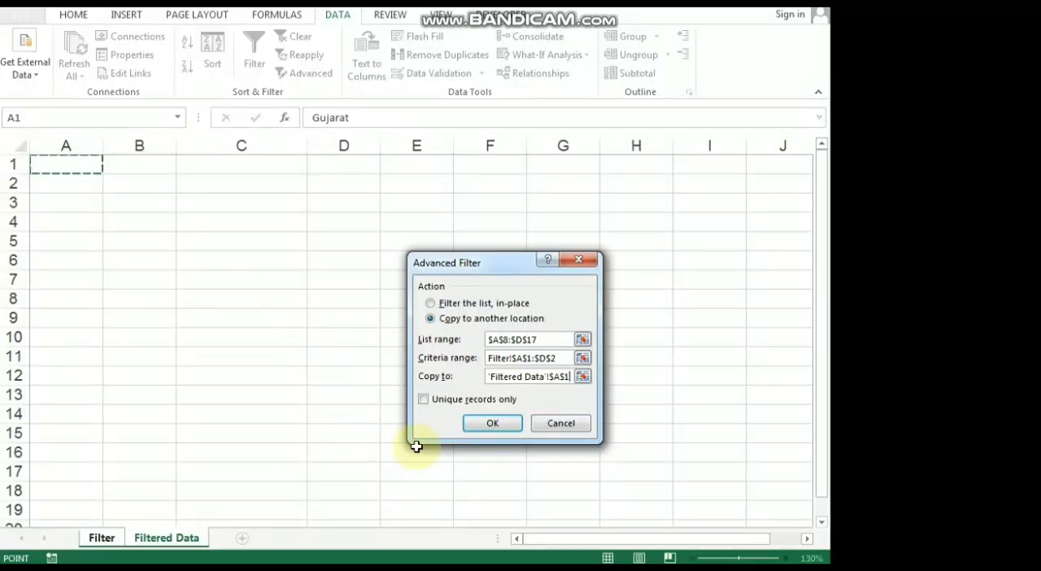
{"action": "left_click", "coordinate": [489, 424]}
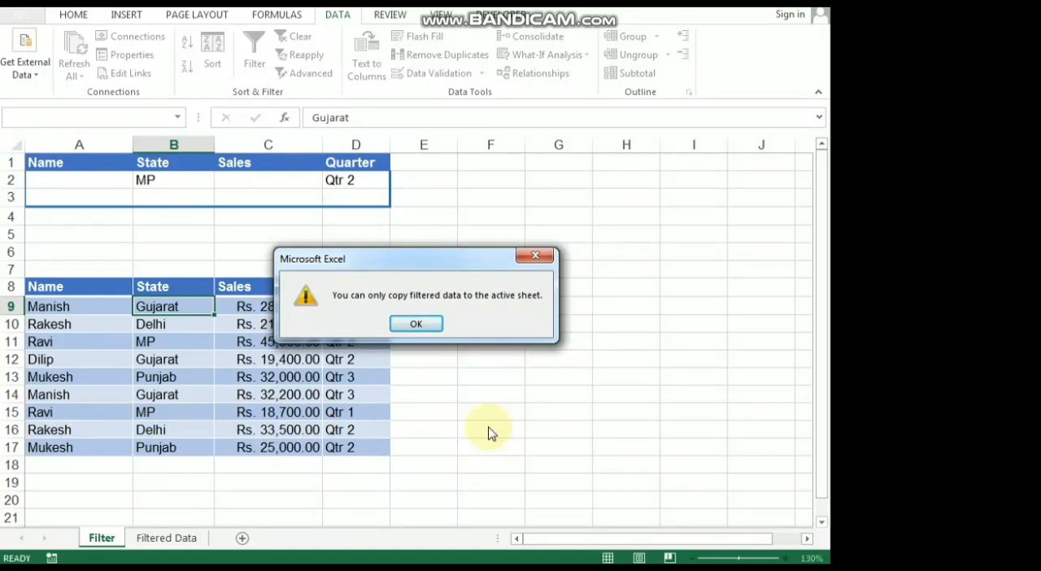
{"action": "left_click", "coordinate": [415, 324]}
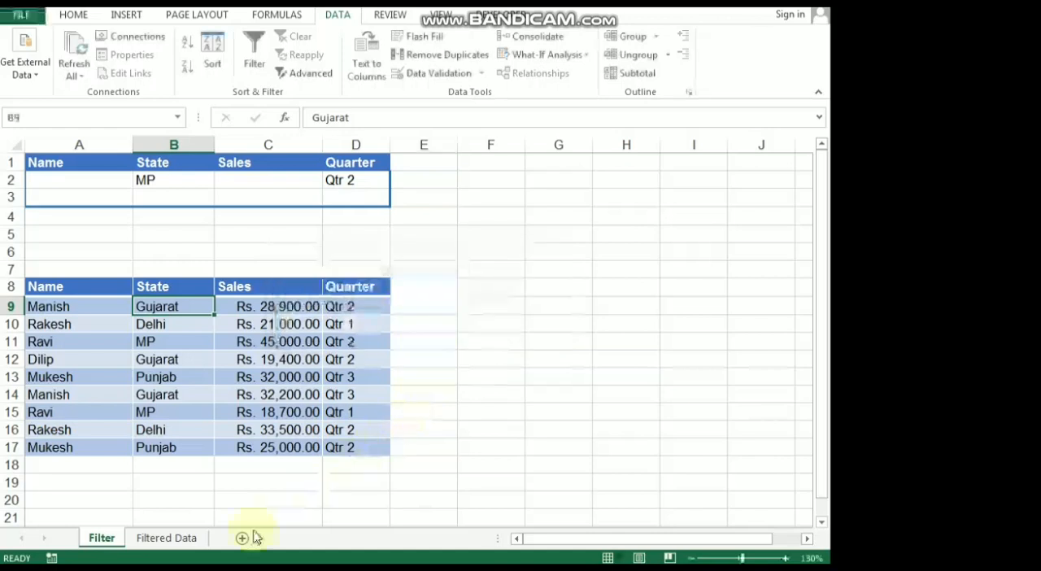
Step: Start an advanced filter from the Filtered Data sheet, copying to another location, with Filter!$A$8:$D$17 as the list range
{"action": "left_click", "coordinate": [167, 538]}
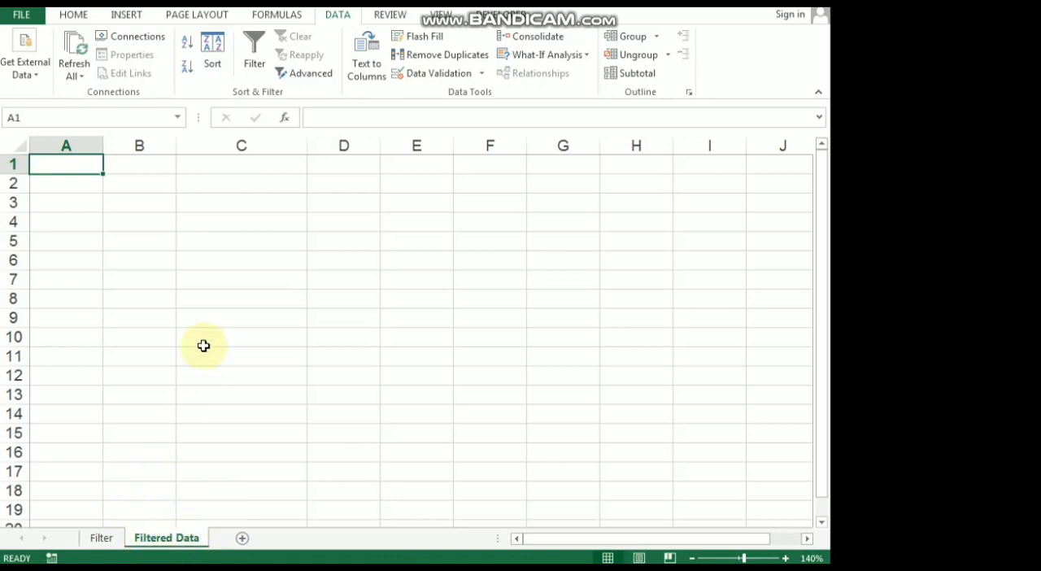
{"action": "left_click", "coordinate": [313, 74]}
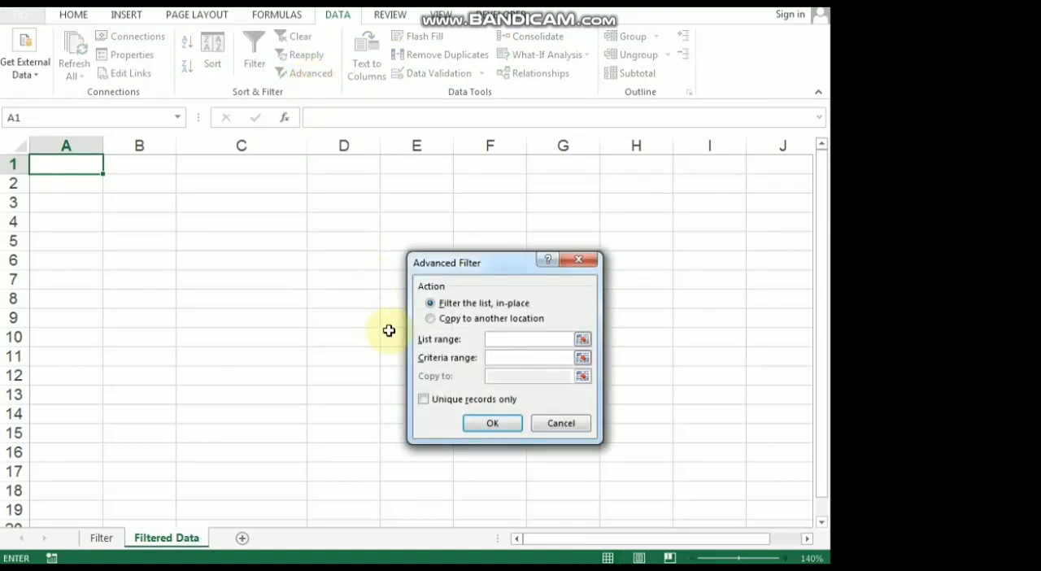
{"action": "left_click", "coordinate": [446, 323]}
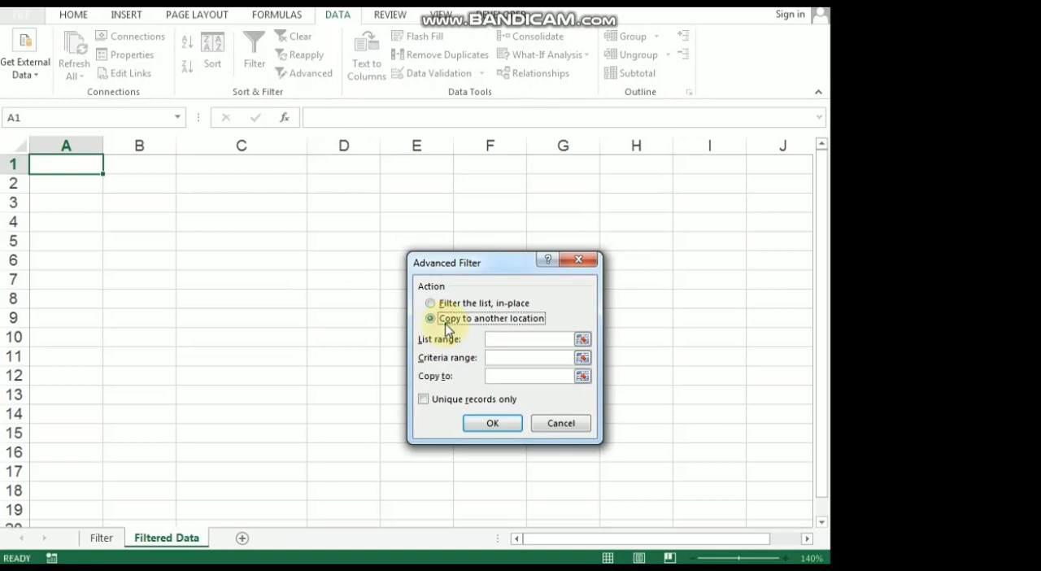
{"action": "left_click", "coordinate": [498, 342]}
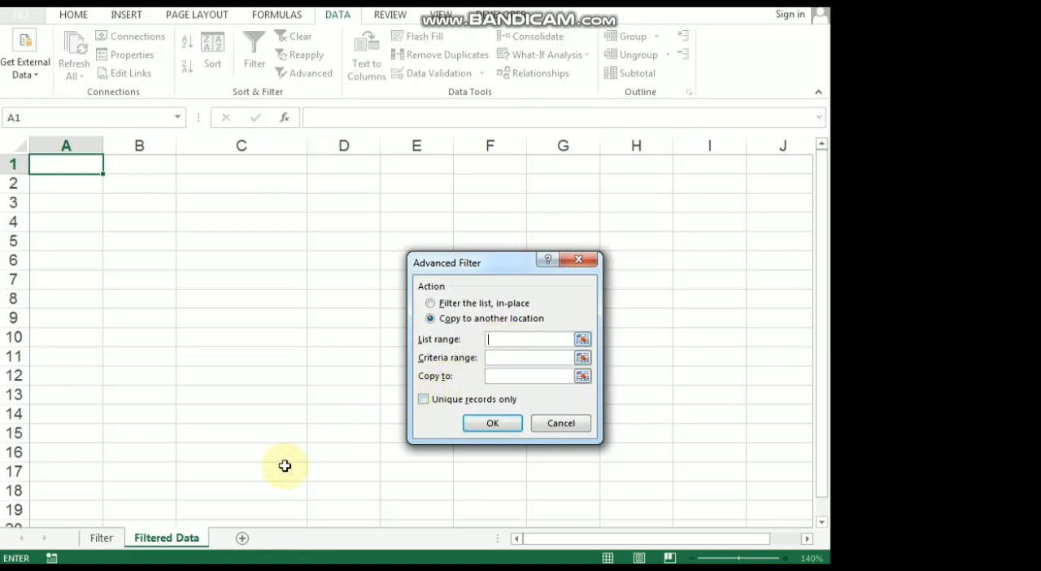
{"action": "left_click", "coordinate": [102, 538]}
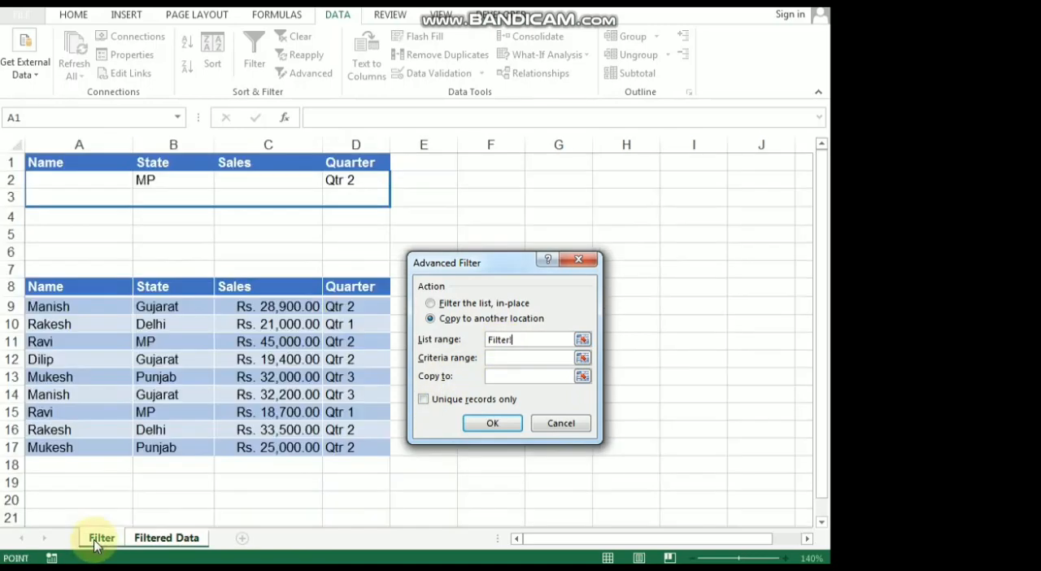
{"action": "left_click_drag", "start_coordinate": [80, 291], "coordinate": [377, 455]}
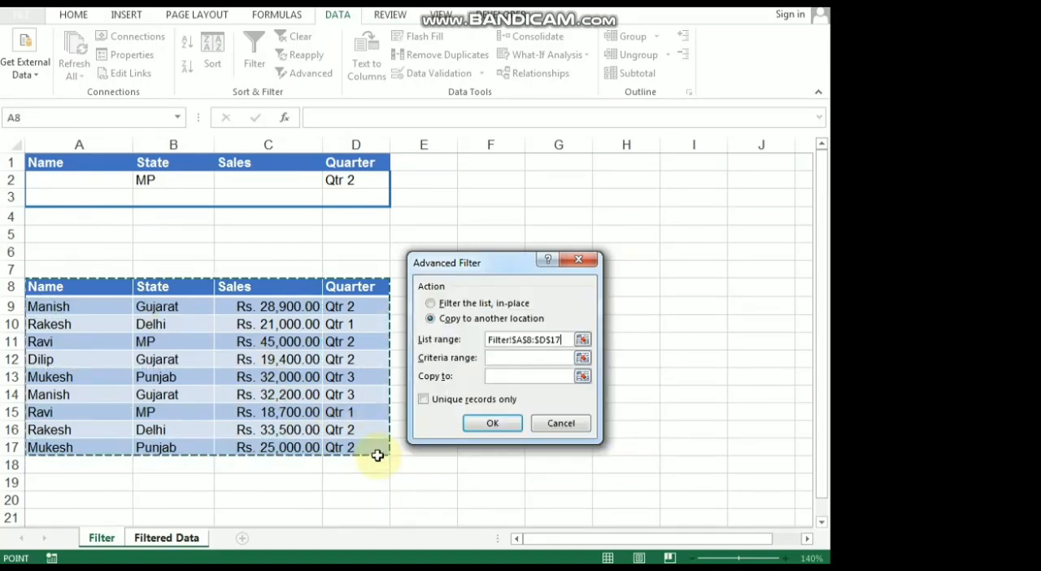
Step: Set the advanced filter's criteria range to Filter!$A$1:$D$2
{"action": "left_click", "coordinate": [530, 357]}
{"action": "key", "text": "ctrl+Page_Down"}
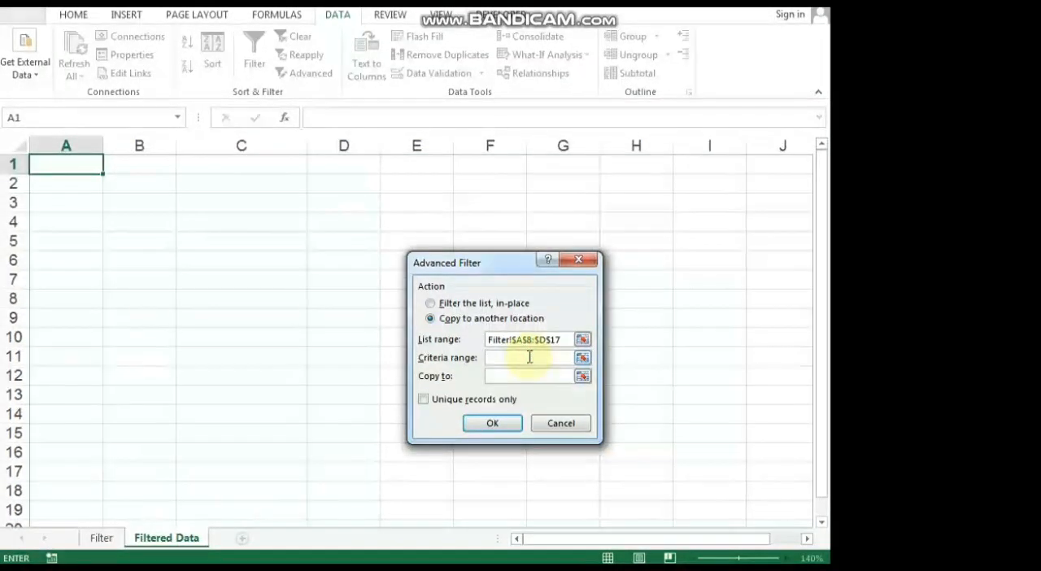
{"action": "left_click", "coordinate": [103, 543]}
{"action": "left_click_drag", "start_coordinate": [109, 163], "coordinate": [363, 184]}
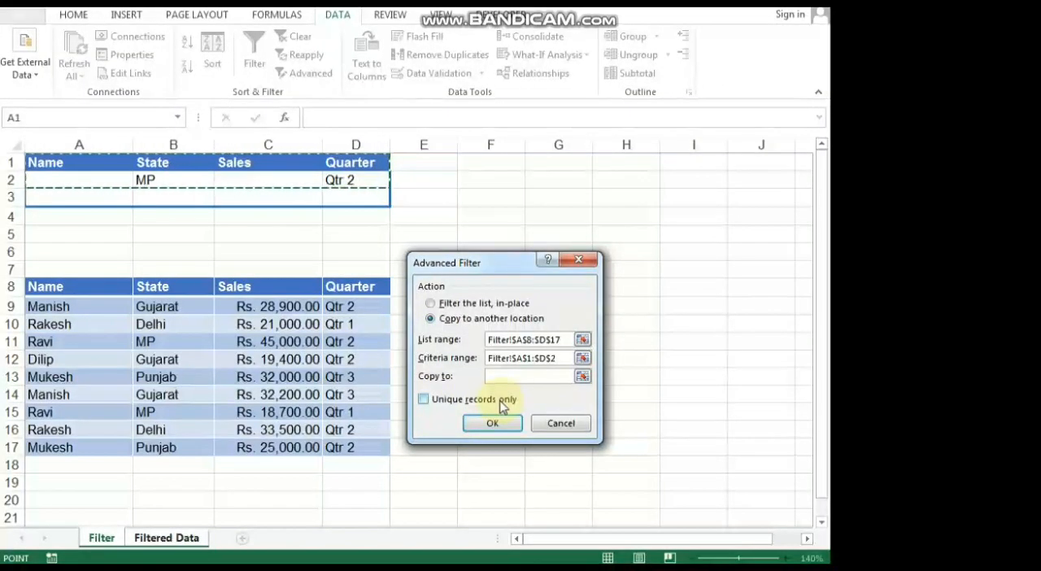
Step: Run the advanced filter with cell A1 of the Filtered Data sheet as the destination, and return to the Filter sheet
{"action": "left_click", "coordinate": [499, 375]}
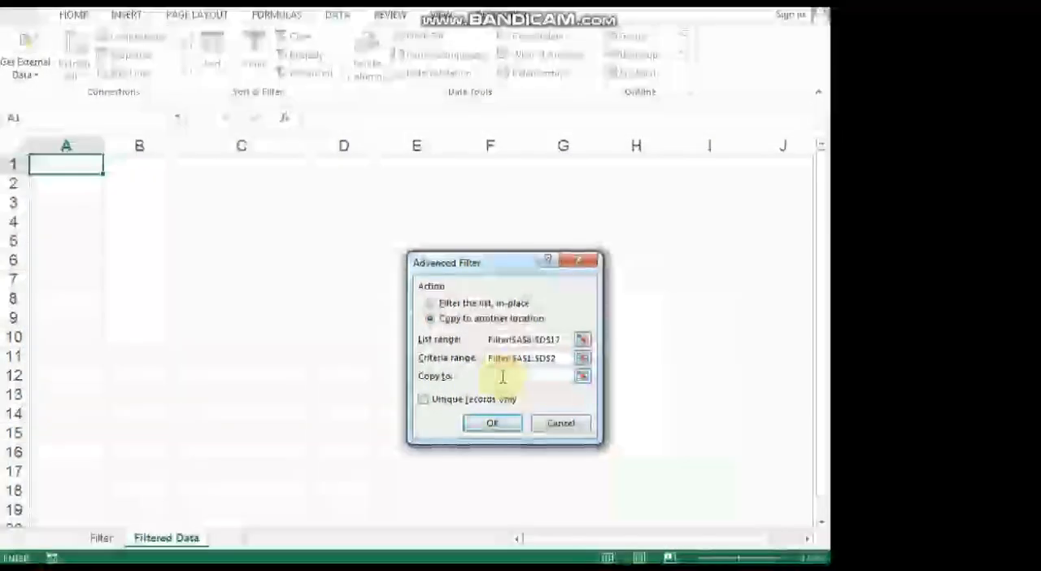
{"action": "left_click", "coordinate": [77, 166]}
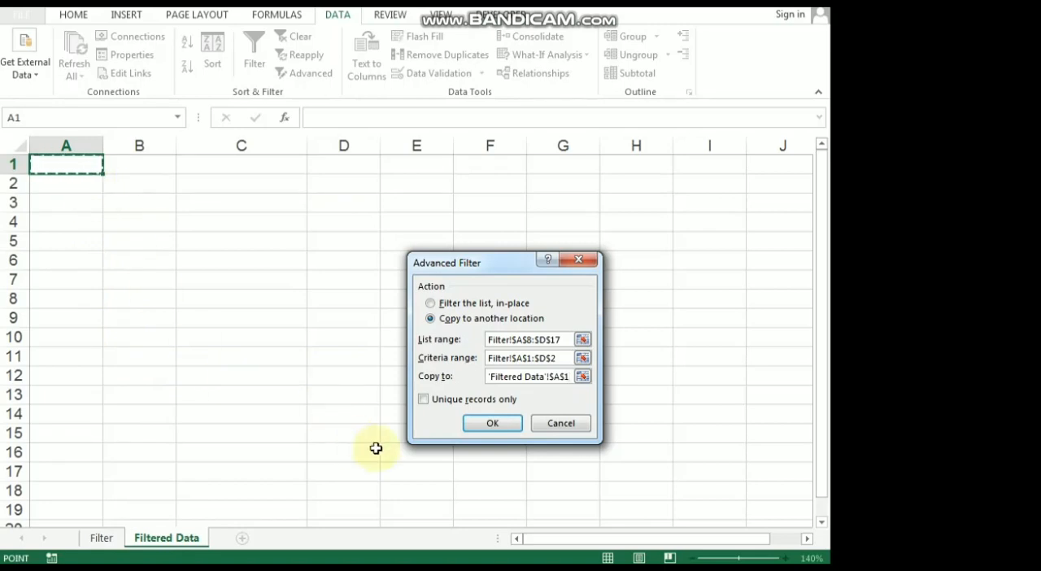
{"action": "left_click", "coordinate": [489, 429]}
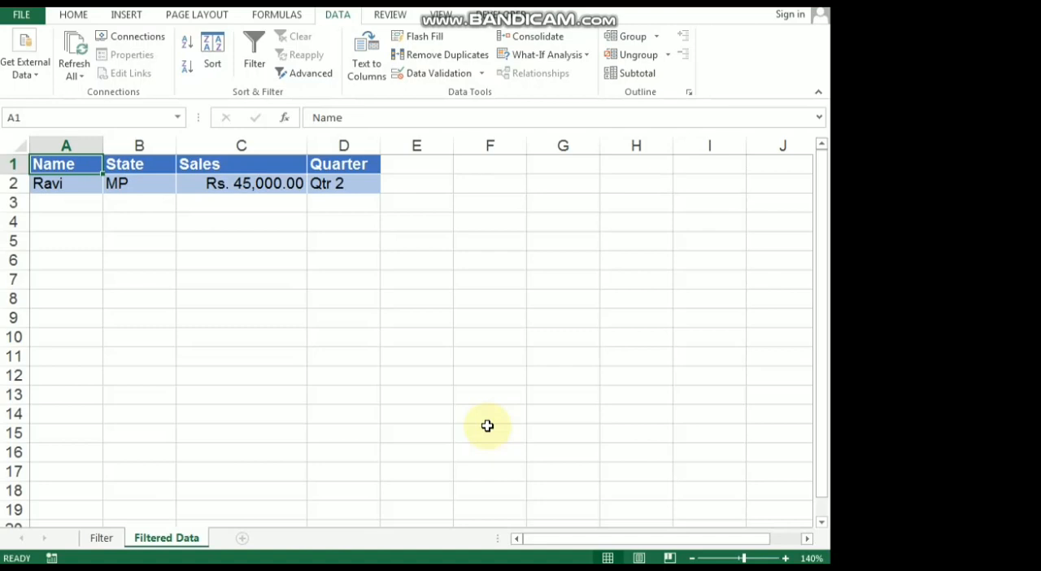
{"action": "left_click", "coordinate": [103, 537]}
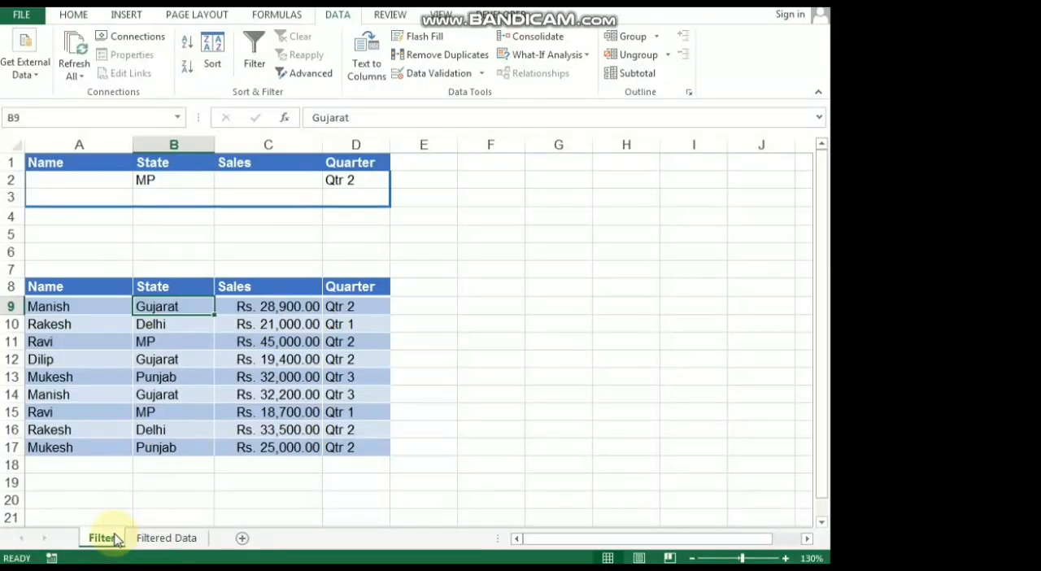